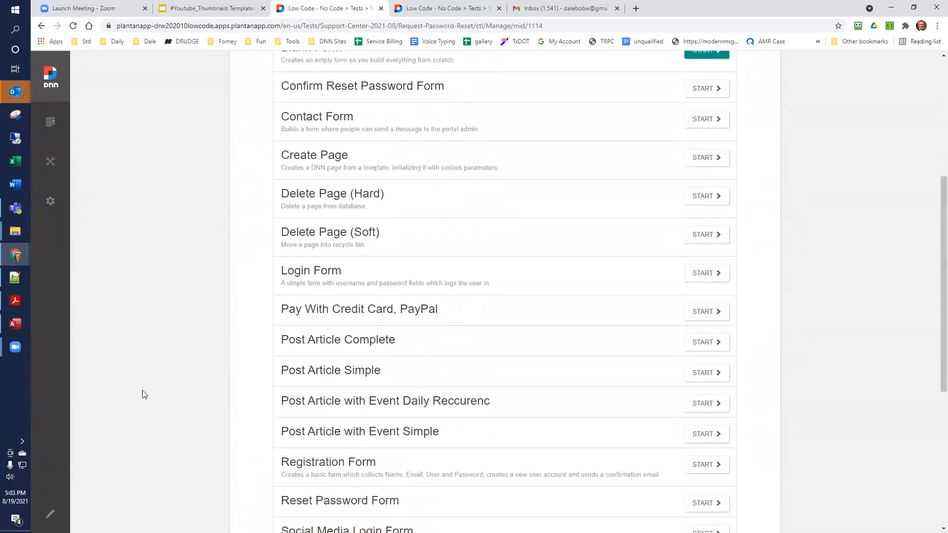
- Look through the list of Action Form templates, then return to the Request Password Reset page
{"action": "scroll", "coordinate": [143, 395], "scroll_direction": "down", "scroll_amount": 2}
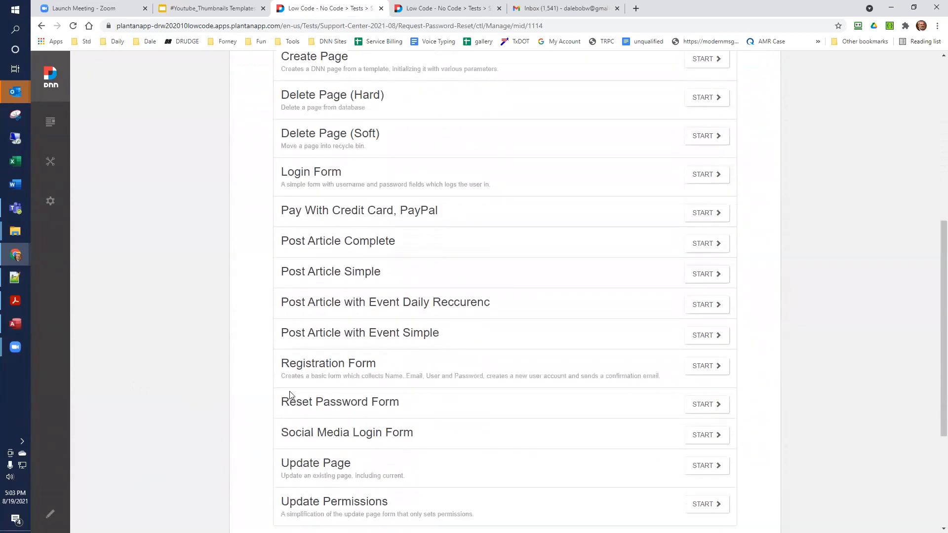
{"action": "scroll", "coordinate": [291, 396], "scroll_direction": "down", "scroll_amount": 2}
{"action": "scroll", "coordinate": [290, 395], "scroll_direction": "up", "scroll_amount": 2}
{"action": "scroll", "coordinate": [380, 369], "scroll_direction": "up", "scroll_amount": 4}
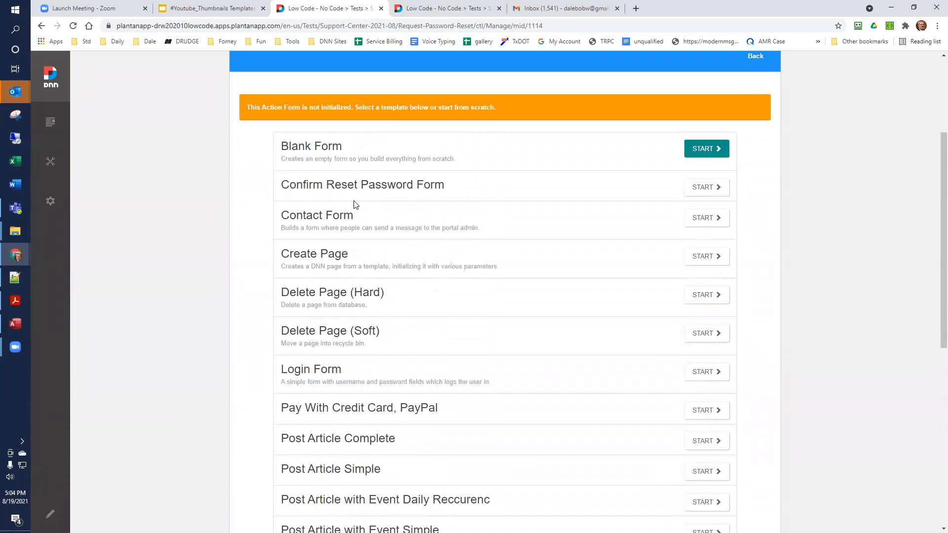
{"action": "left_click", "coordinate": [755, 56]}
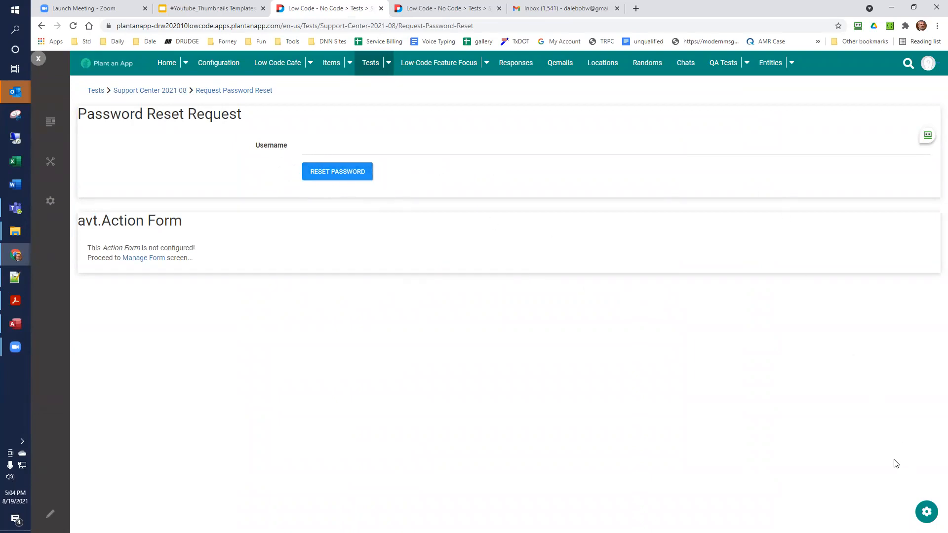
- Open the Password Reset Request form's full-screen management from page editing and review the Username field's settings
{"action": "left_click", "coordinate": [44, 516]}
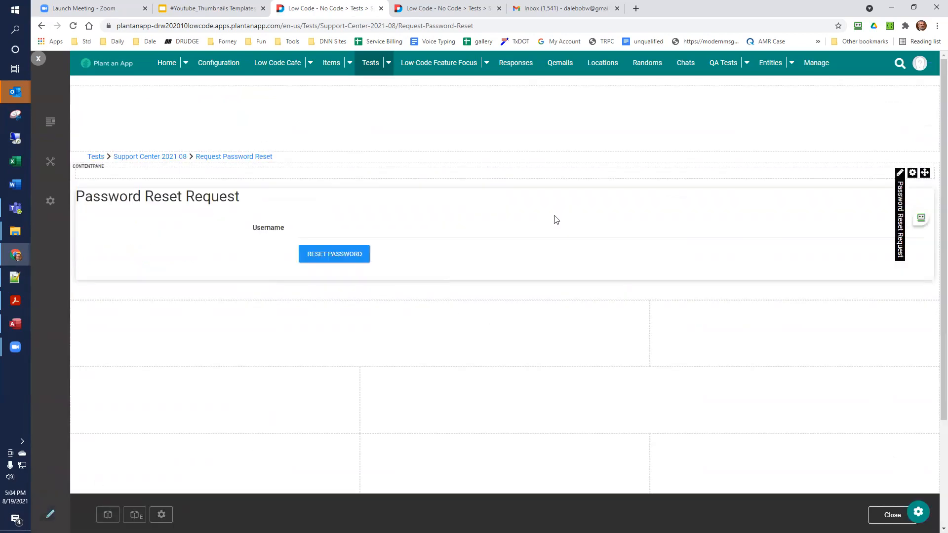
{"action": "mouse_move", "coordinate": [900, 174]}
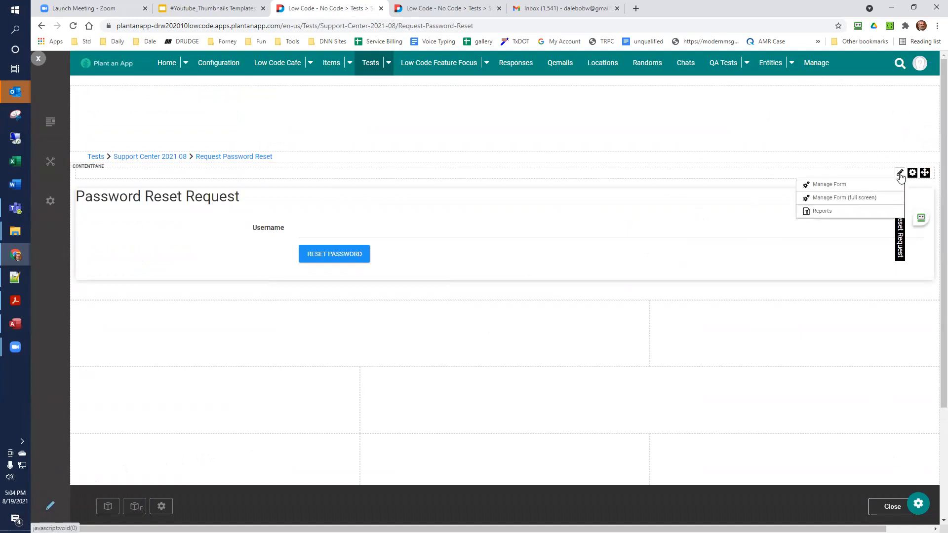
{"action": "left_click", "coordinate": [868, 198]}
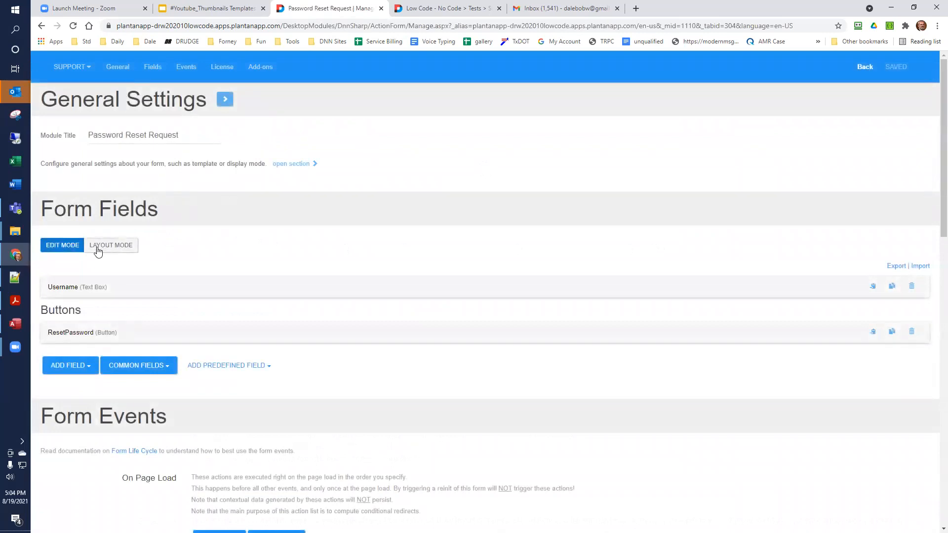
{"action": "left_click", "coordinate": [68, 289]}
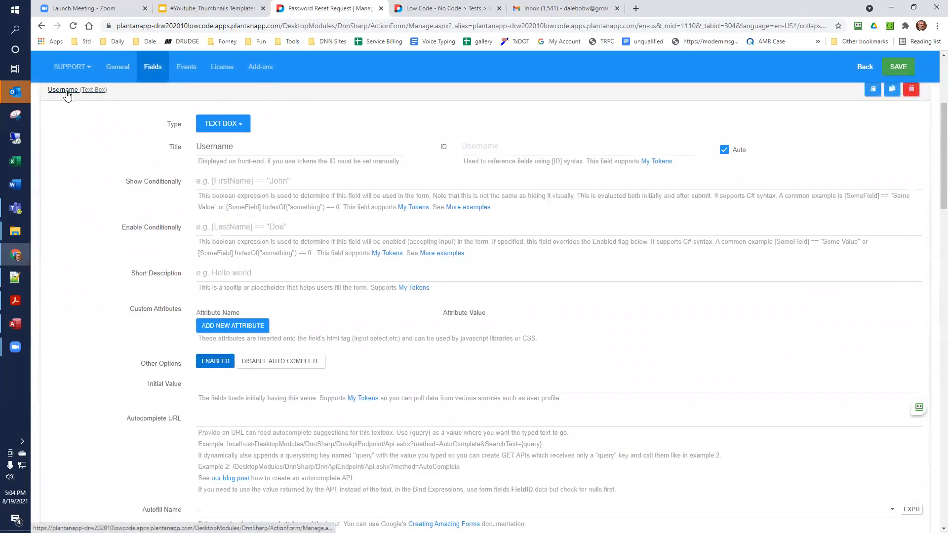
{"action": "left_click", "coordinate": [64, 92]}
- Review the ResetPassword button's Send User Reset Password Email action, including its password reset page, and save the form
{"action": "left_click", "coordinate": [71, 137]}
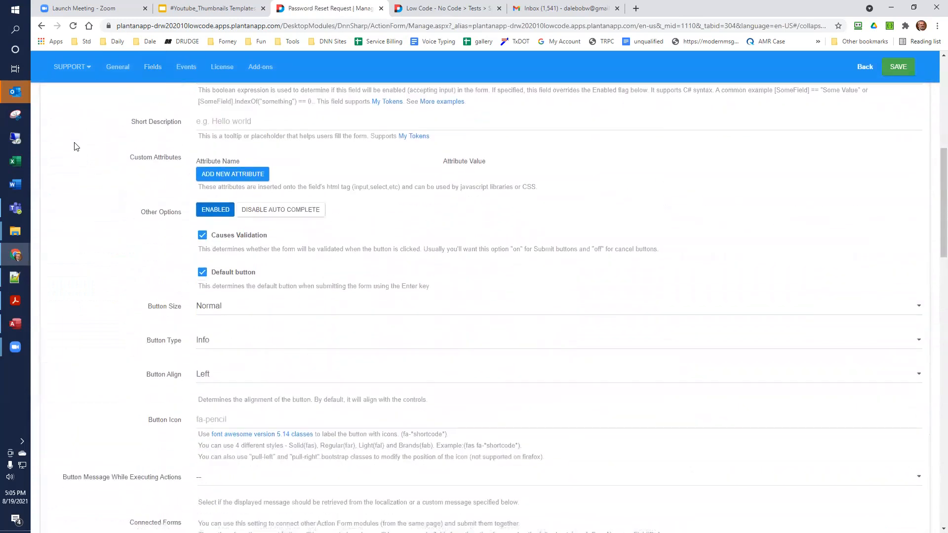
{"action": "scroll", "coordinate": [75, 147], "scroll_direction": "down", "scroll_amount": 10}
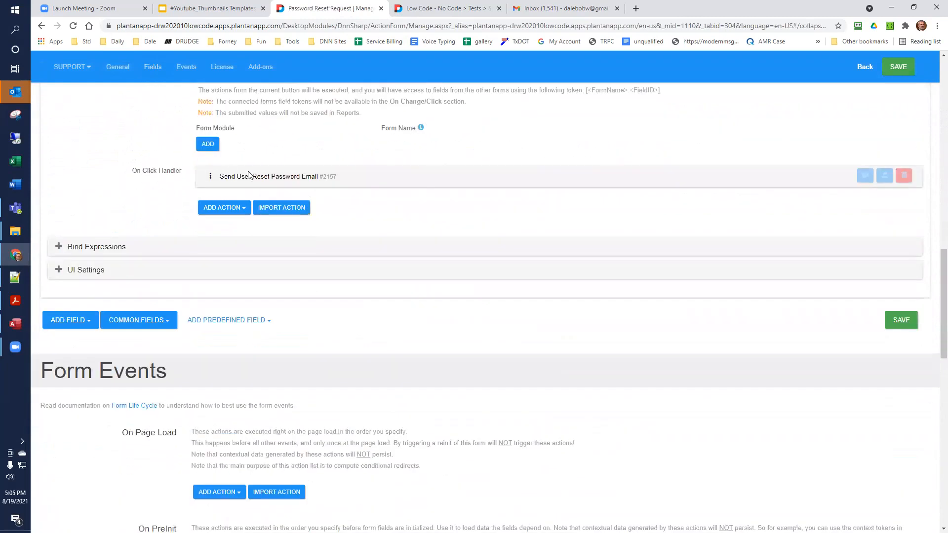
{"action": "left_click", "coordinate": [249, 177]}
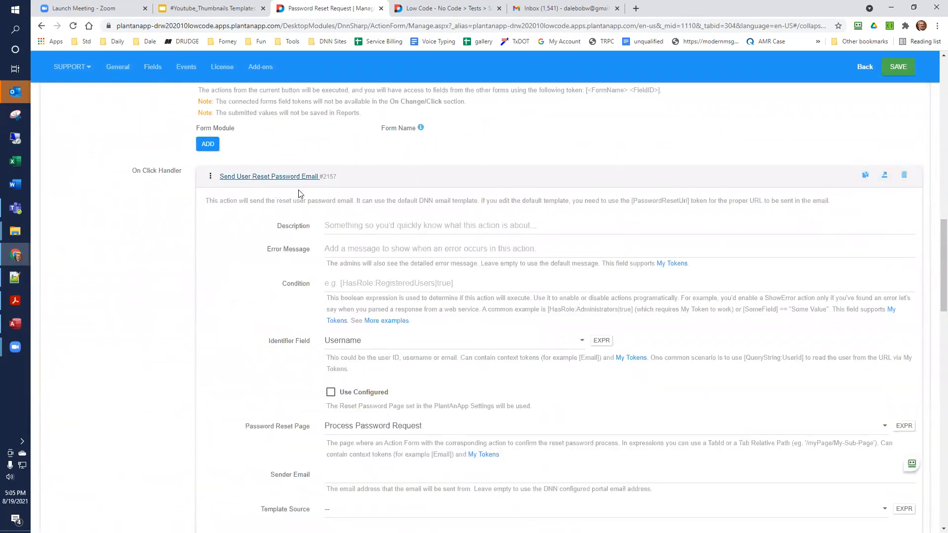
{"action": "scroll", "coordinate": [299, 203], "scroll_direction": "down", "scroll_amount": 2}
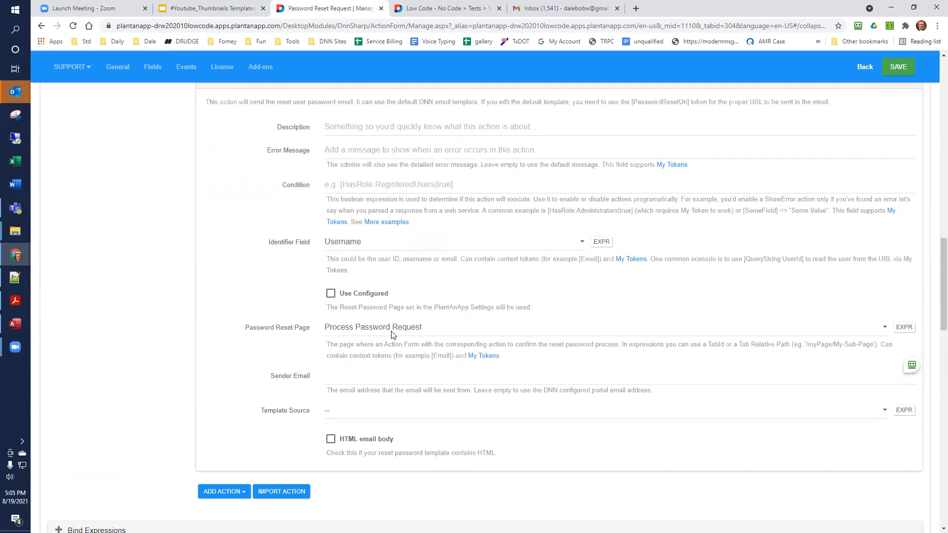
{"action": "left_click", "coordinate": [898, 66]}
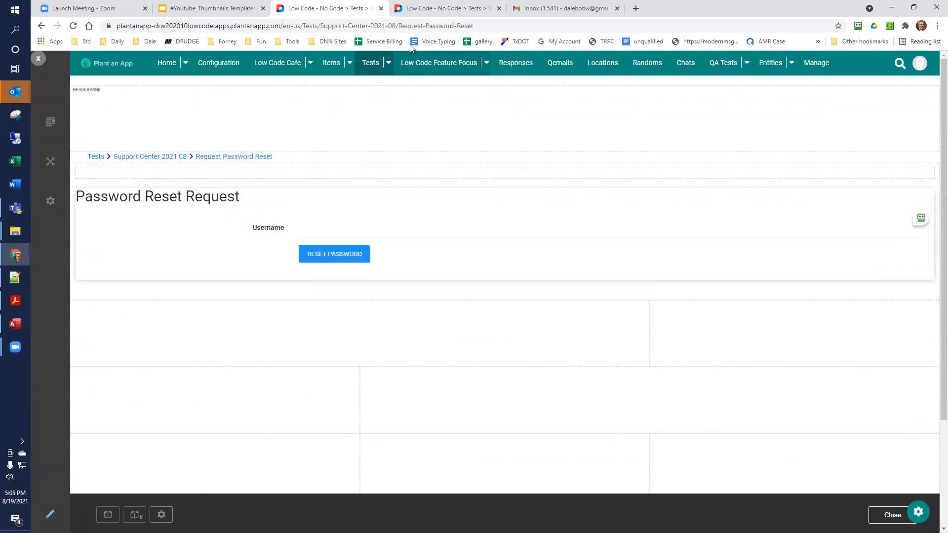
- Open the Perform Password Reset form's full-screen management and inspect the Validate User Reset Password action under On PreInit
{"action": "left_click", "coordinate": [439, 9]}
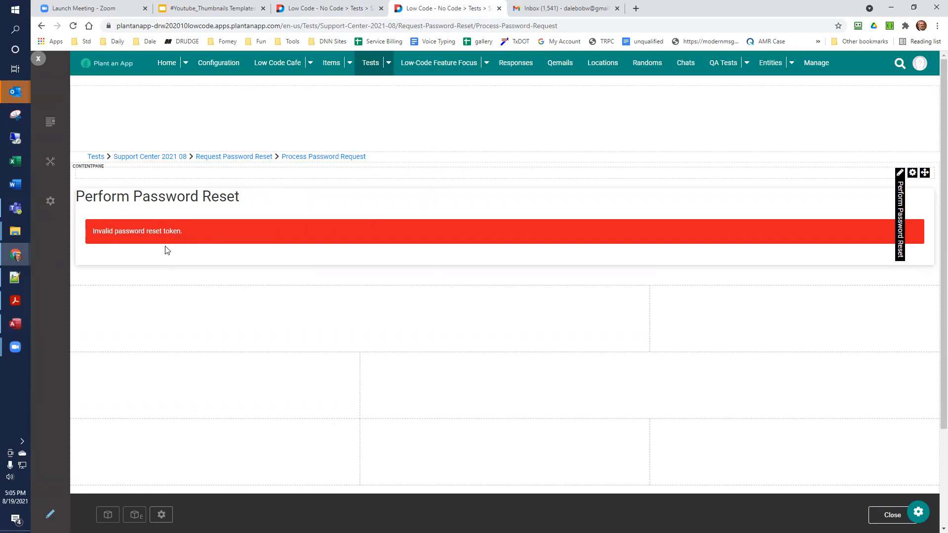
{"action": "mouse_move", "coordinate": [899, 175]}
{"action": "left_click", "coordinate": [856, 199]}
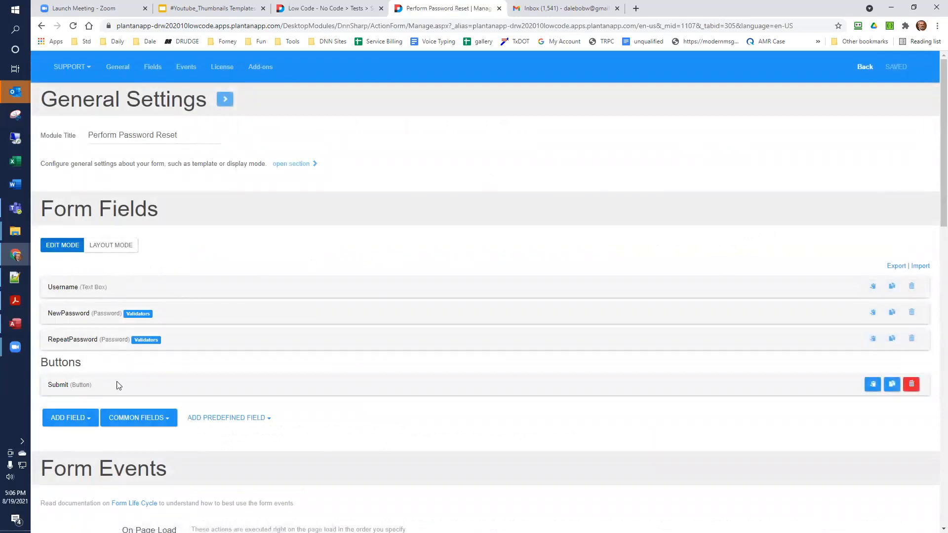
{"action": "scroll", "coordinate": [108, 387], "scroll_direction": "down", "scroll_amount": 6}
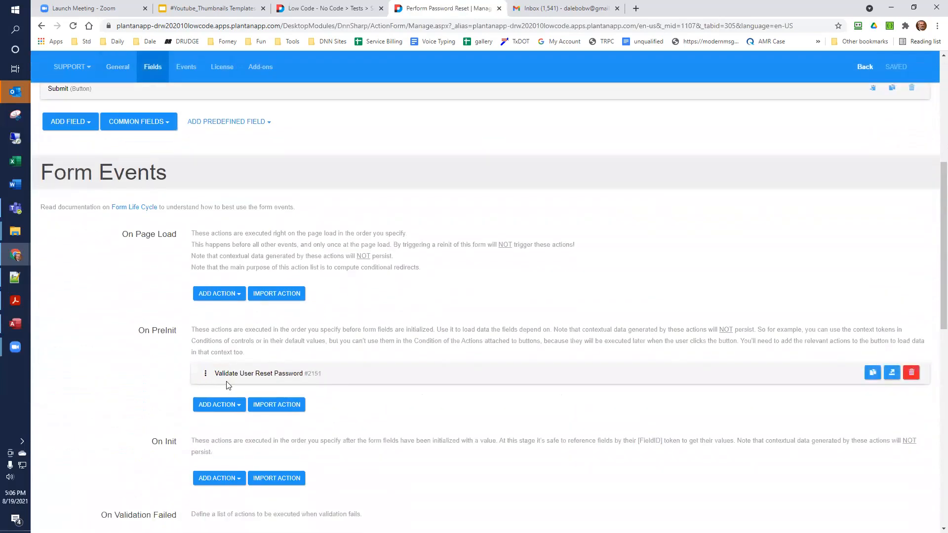
{"action": "scroll", "coordinate": [226, 385], "scroll_direction": "down", "scroll_amount": 2}
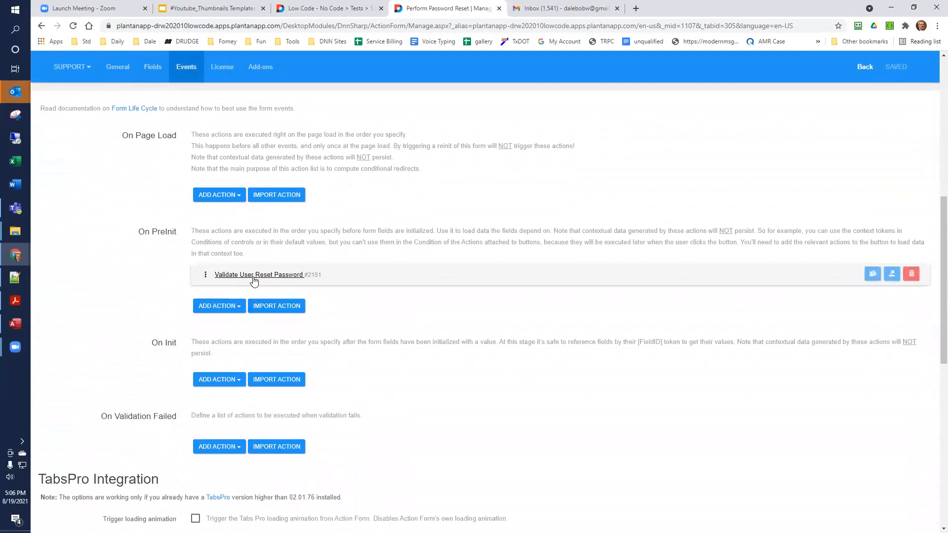
{"action": "left_click", "coordinate": [254, 277]}
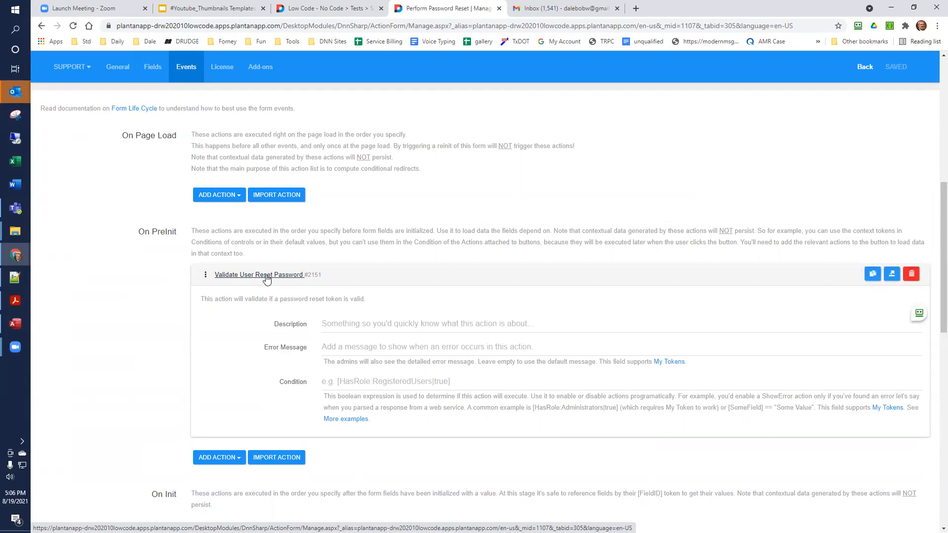
{"action": "left_click", "coordinate": [266, 276]}
- Examine the NewPassword field's settings, including its validation options
{"action": "scroll", "coordinate": [261, 279], "scroll_direction": "up", "scroll_amount": 7}
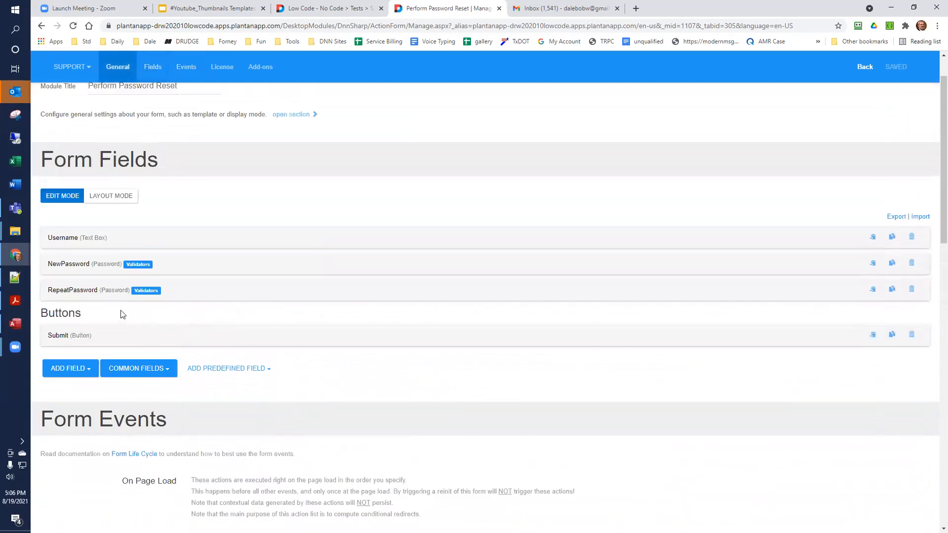
{"action": "left_click", "coordinate": [80, 265]}
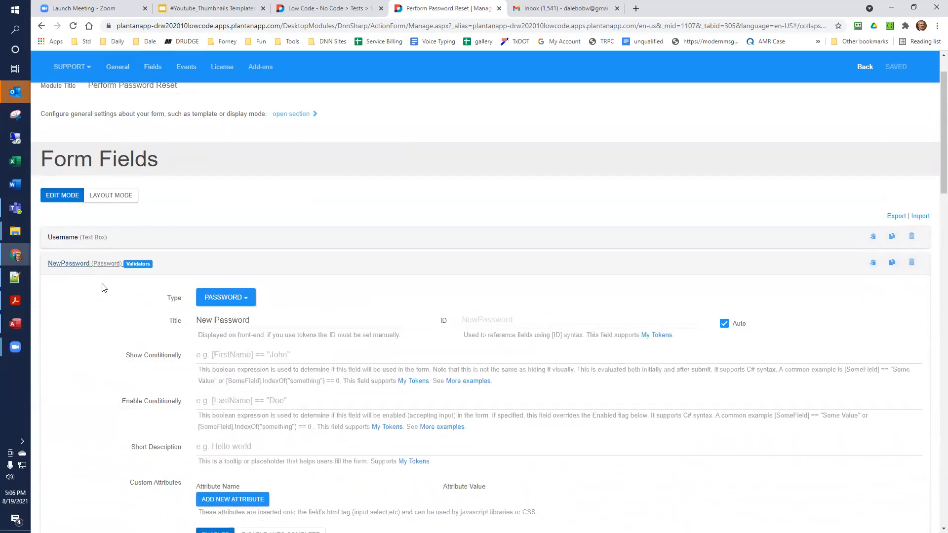
{"action": "scroll", "coordinate": [102, 287], "scroll_direction": "down", "scroll_amount": 2}
{"action": "scroll", "coordinate": [102, 288], "scroll_direction": "down", "scroll_amount": 5}
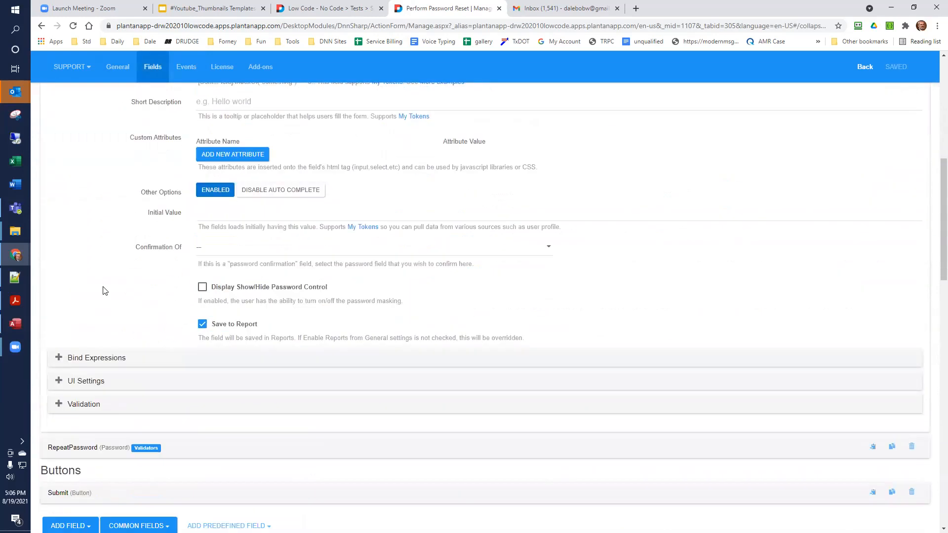
{"action": "left_click", "coordinate": [76, 406]}
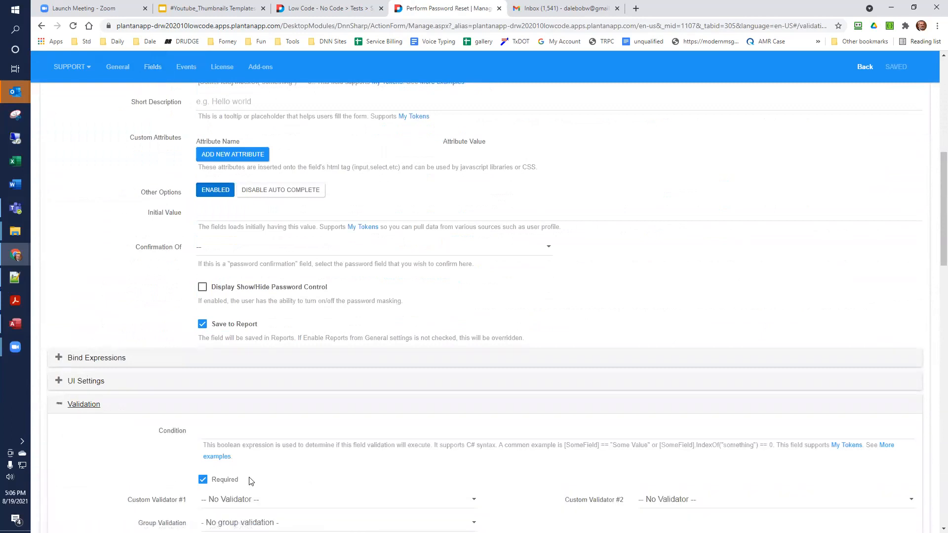
{"action": "left_click", "coordinate": [84, 405]}
- Examine the Submit button's click handler and the field tokens mapped in its User Reset Password action
{"action": "scroll", "coordinate": [79, 355], "scroll_direction": "down", "scroll_amount": 3}
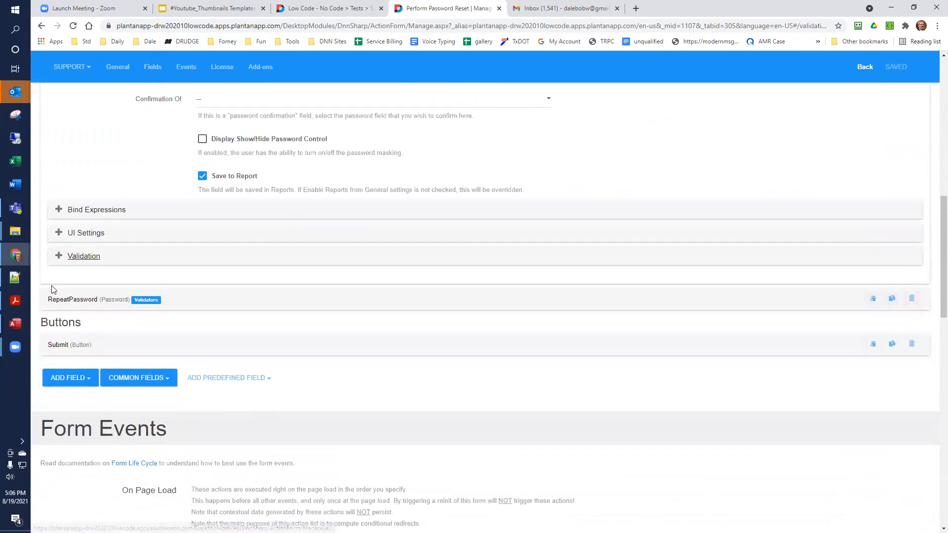
{"action": "scroll", "coordinate": [68, 305], "scroll_direction": "down", "scroll_amount": 2}
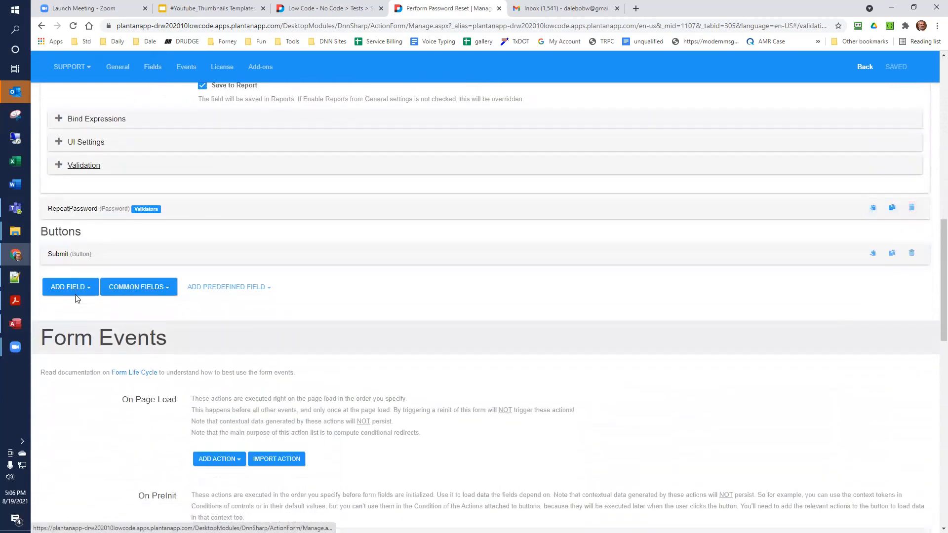
{"action": "left_click", "coordinate": [60, 246]}
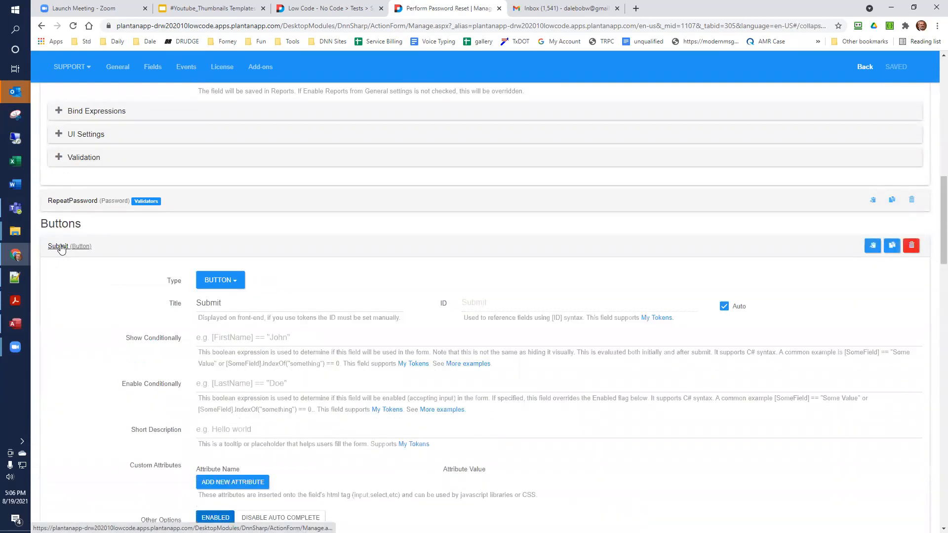
{"action": "scroll", "coordinate": [61, 250], "scroll_direction": "down", "scroll_amount": 4}
{"action": "scroll", "coordinate": [61, 250], "scroll_direction": "down", "scroll_amount": 10}
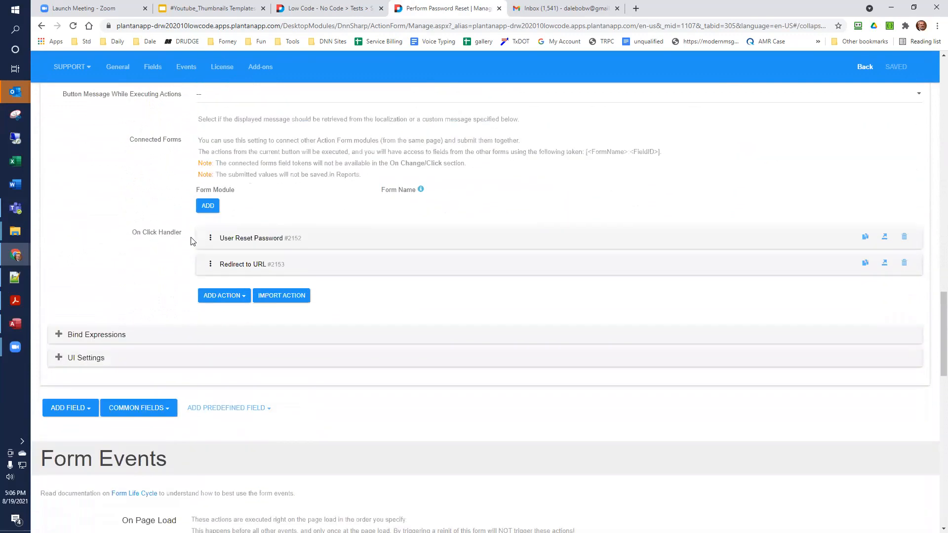
{"action": "left_click", "coordinate": [235, 242]}
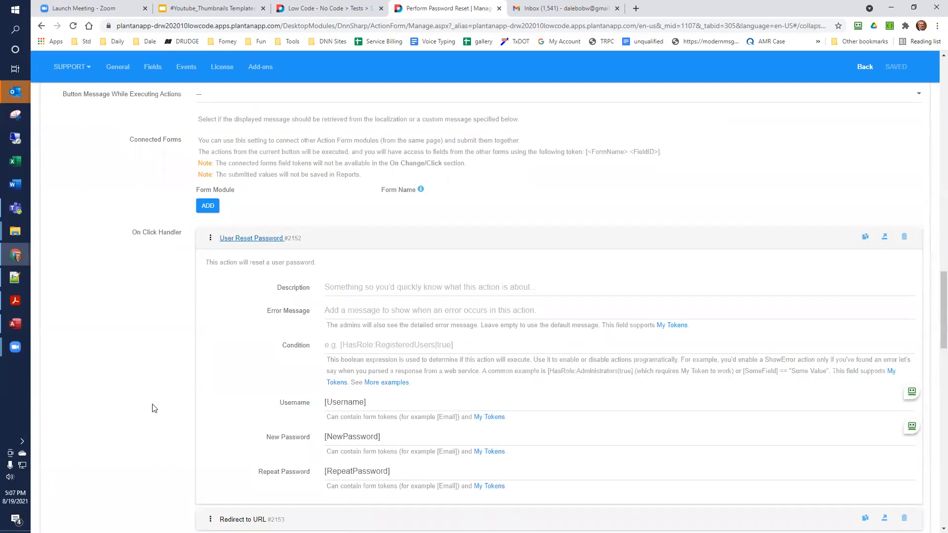
- Review the Submit button's Redirect to URL action, then return to the Process Password Request page
{"action": "scroll", "coordinate": [153, 410], "scroll_direction": "down", "scroll_amount": 3}
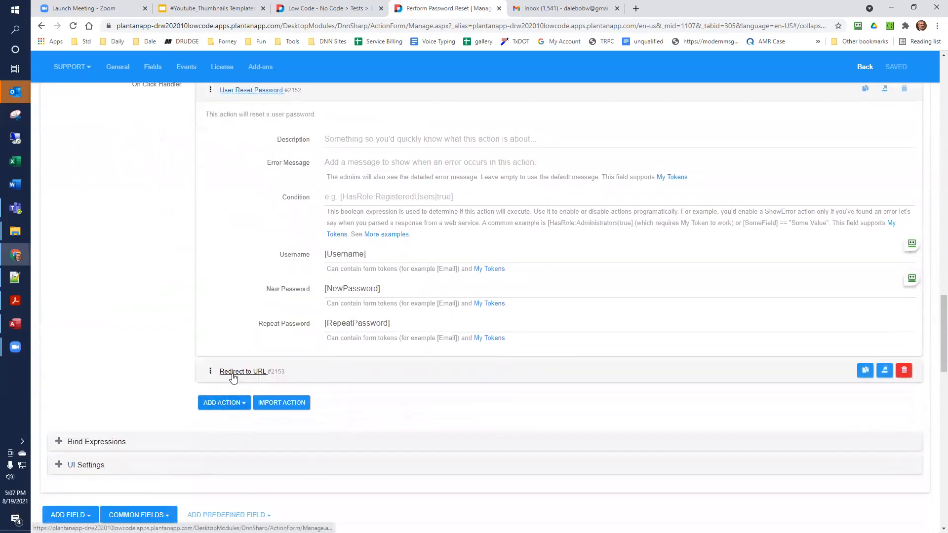
{"action": "left_click", "coordinate": [230, 375]}
{"action": "scroll", "coordinate": [235, 380], "scroll_direction": "down", "scroll_amount": 3}
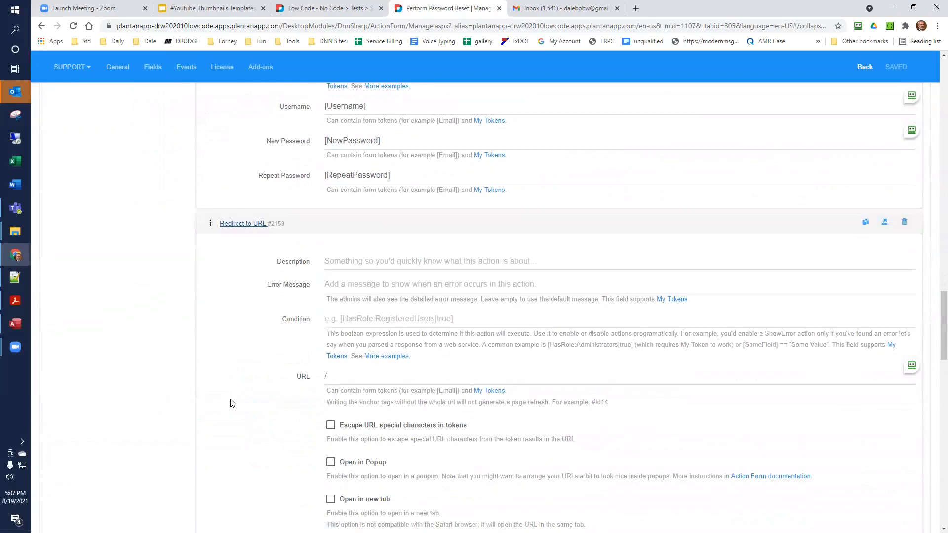
{"action": "scroll", "coordinate": [258, 393], "scroll_direction": "down", "scroll_amount": 1}
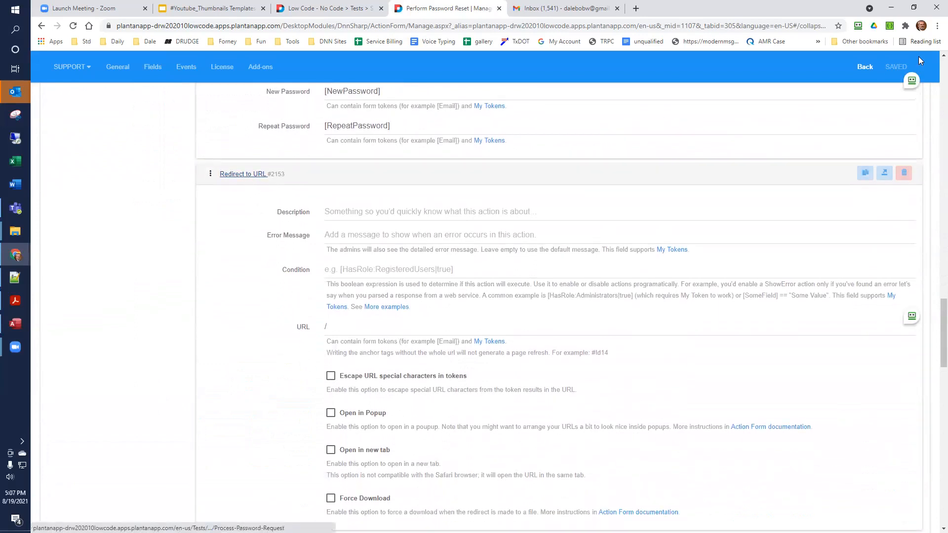
{"action": "left_click", "coordinate": [864, 67]}
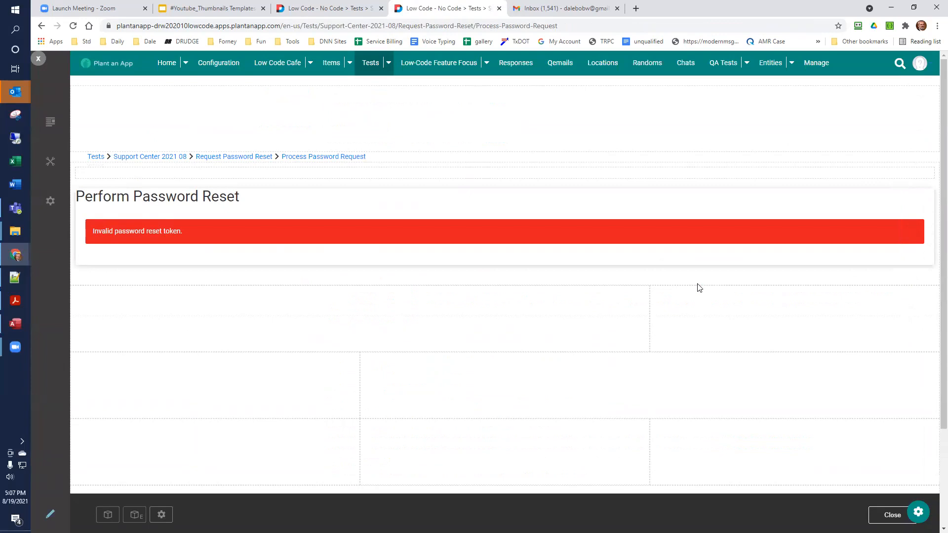
- Copy the Request Password Reset page's address, log out of the site and reopen that page as an anonymous visitor
{"action": "left_click", "coordinate": [324, 11]}
{"action": "left_click", "coordinate": [496, 25]}
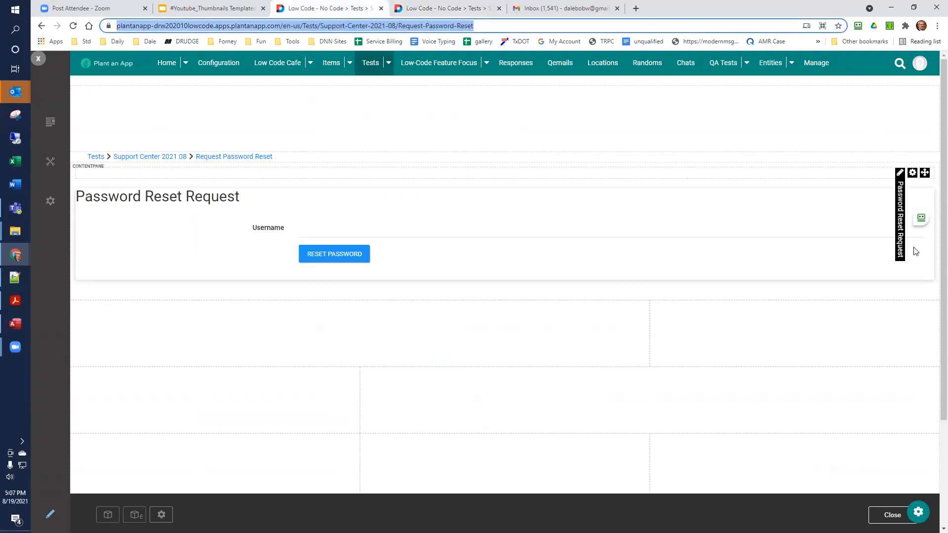
{"action": "left_click", "coordinate": [920, 63]}
{"action": "left_click", "coordinate": [848, 149]}
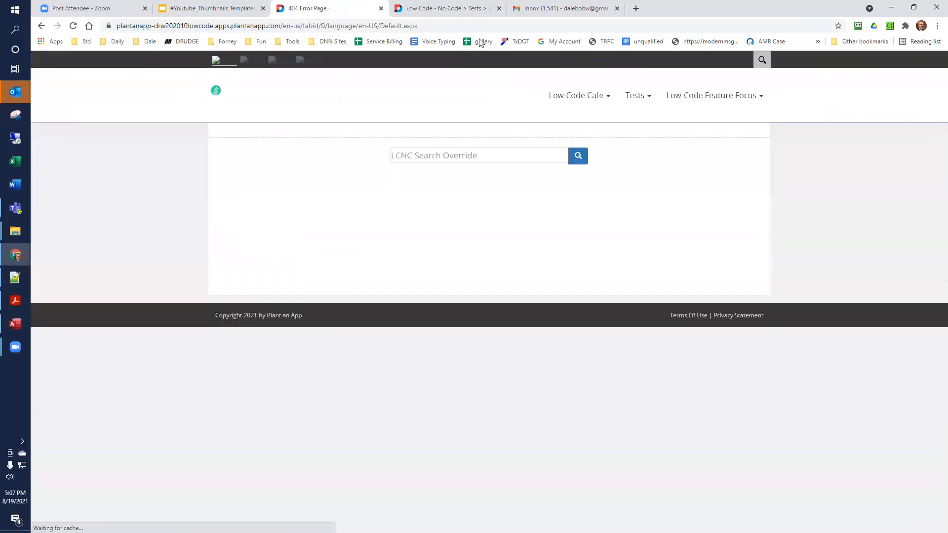
{"action": "left_click", "coordinate": [480, 25]}
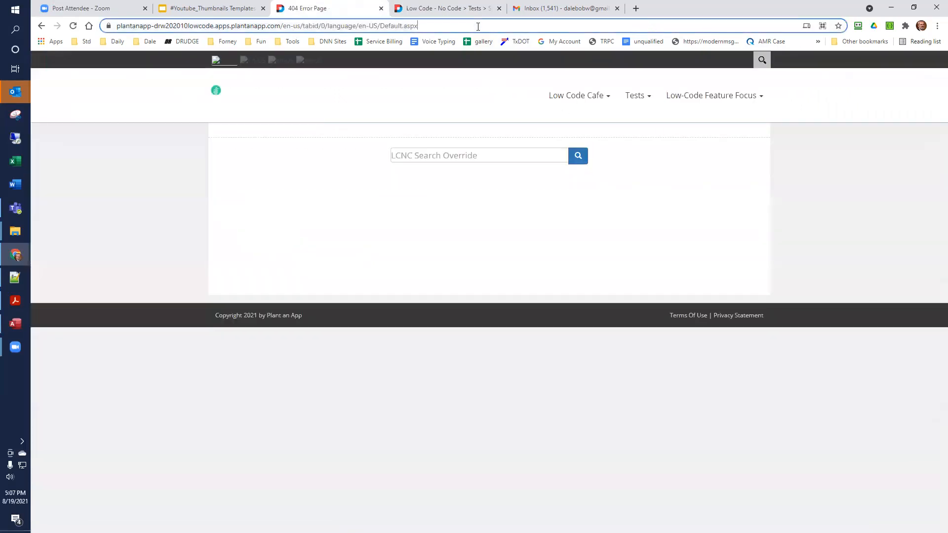
{"action": "key", "text": "Return"}
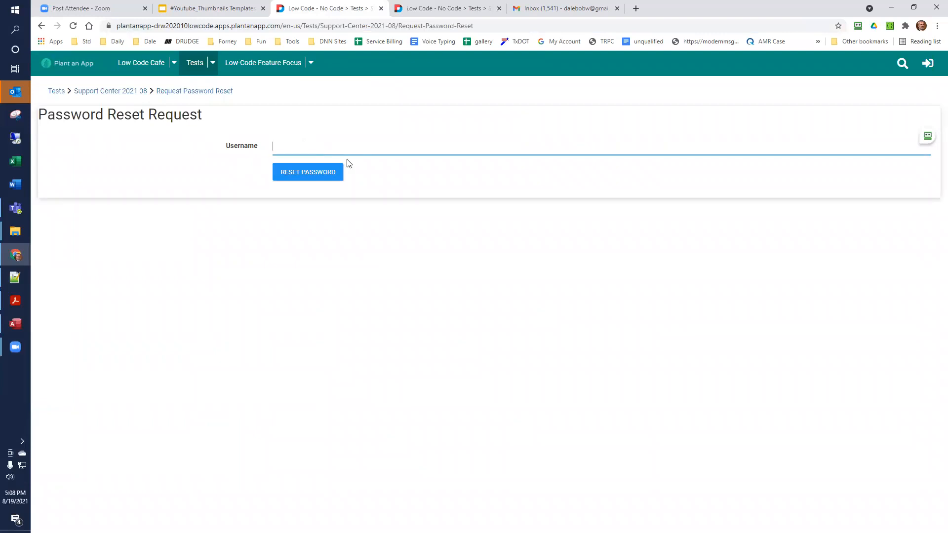
- Submit a password reset request for the account's e-mail username, correcting the incomplete address after the first attempt
{"action": "left_click", "coordinate": [316, 171]}
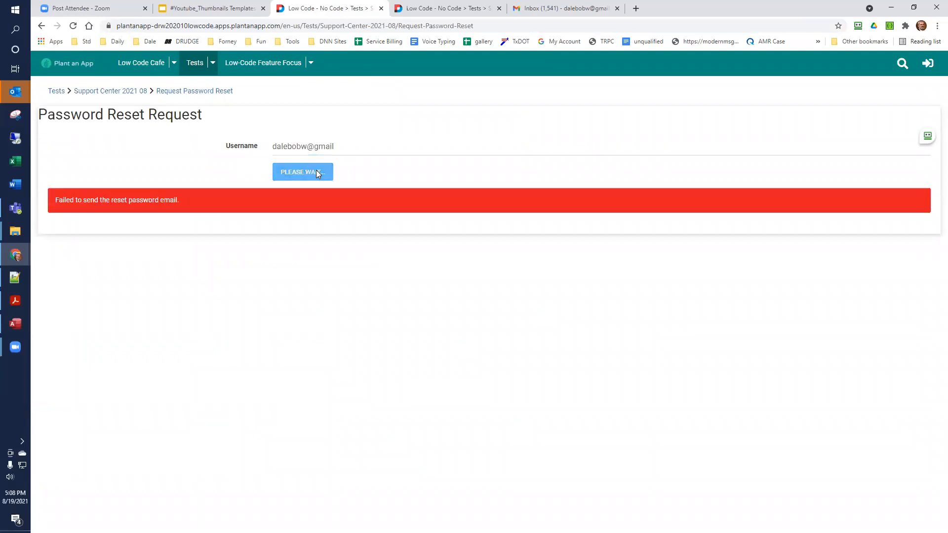
{"action": "left_click", "coordinate": [349, 146]}
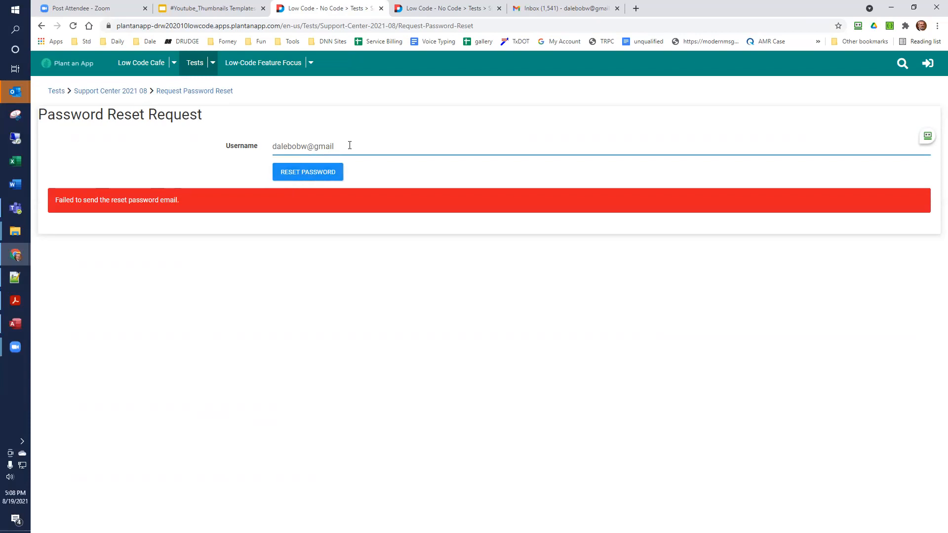
{"action": "left_click", "coordinate": [304, 175]}
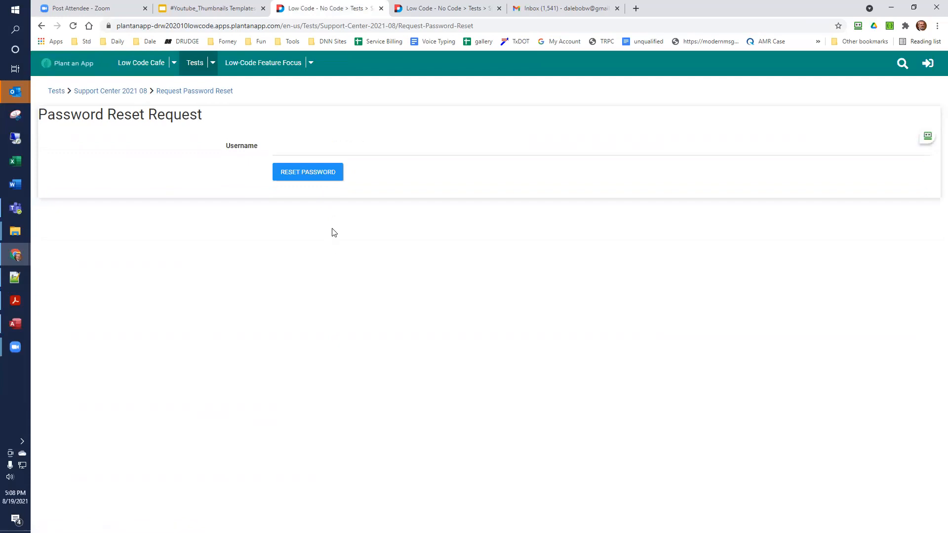
- Switch to Gmail, refresh the inbox, open the newest Low Code - No Code Password Reminder message and follow its reset link
{"action": "left_click", "coordinate": [561, 9]}
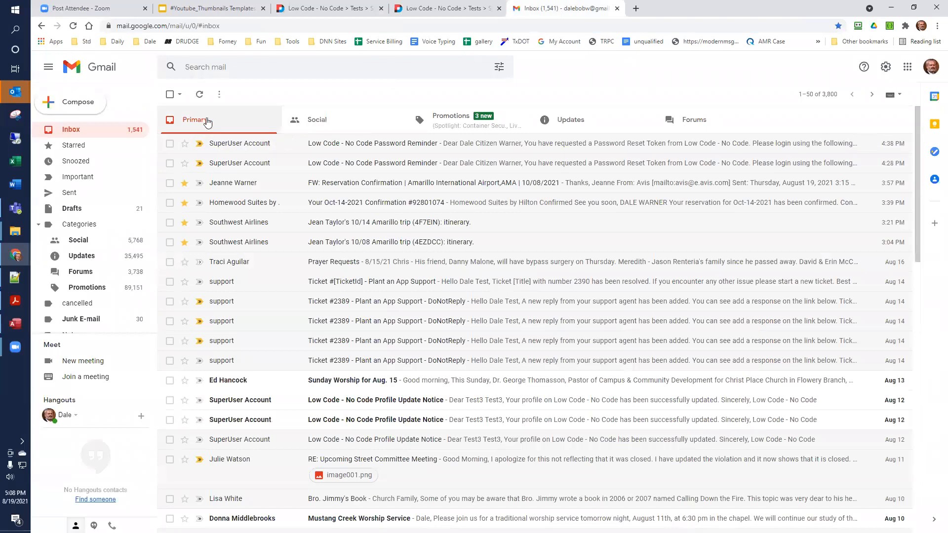
{"action": "left_click", "coordinate": [200, 94]}
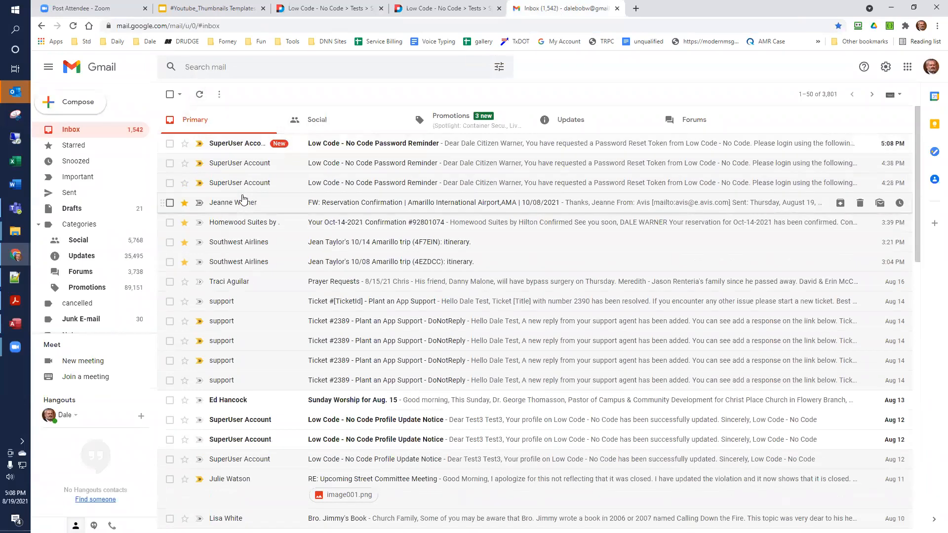
{"action": "left_click", "coordinate": [333, 147]}
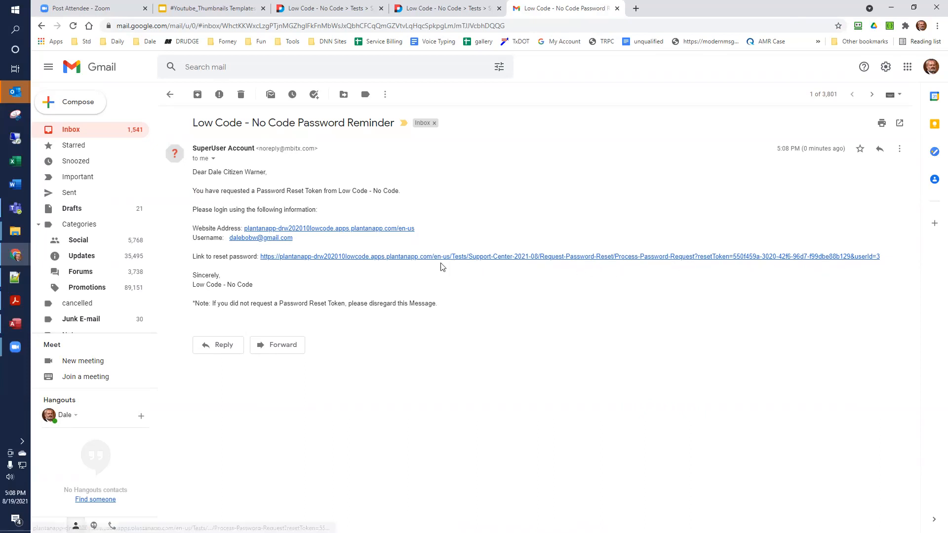
{"action": "left_click", "coordinate": [421, 257]}
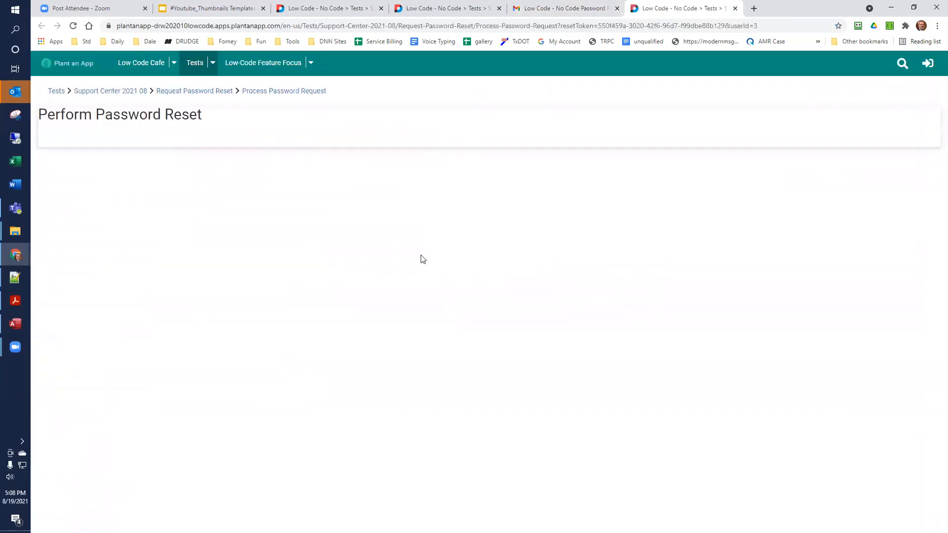
- Fill in the Perform Password Reset form with the account's e-mail username and matching New Password and Repeat Password entries, and submit it
{"action": "left_click", "coordinate": [303, 150]}
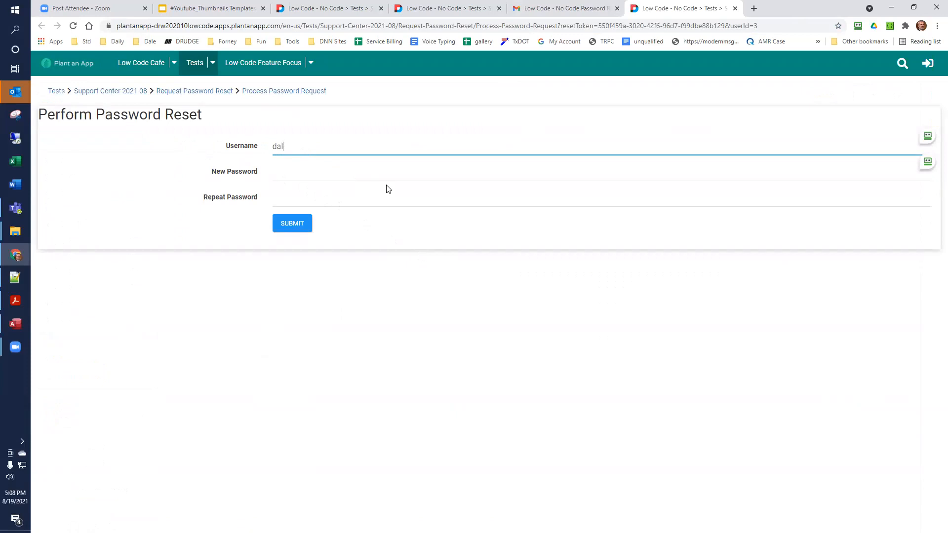
{"action": "key", "text": "Tab"}
{"action": "type", "text": "123"}
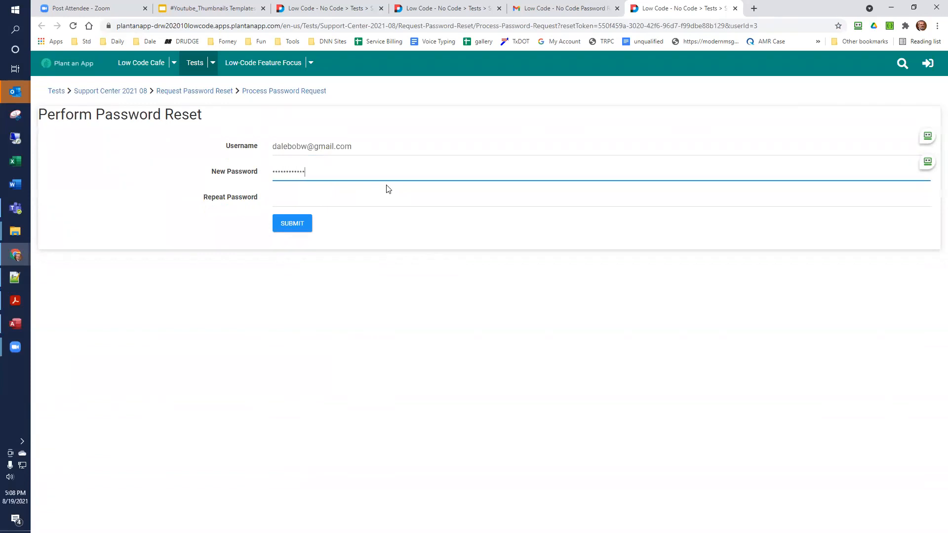
{"action": "key", "text": "Tab"}
{"action": "type", "text": "1•"}
{"action": "key", "text": "BackSpace"}
{"action": "key", "text": "BackSpace"}
{"action": "type", "text": "•••"}
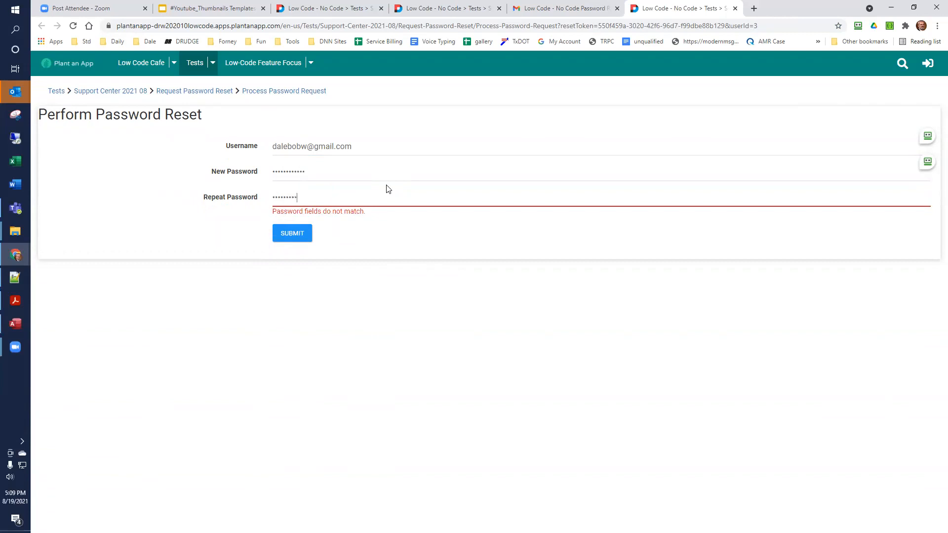
{"action": "type", "text": "•"}
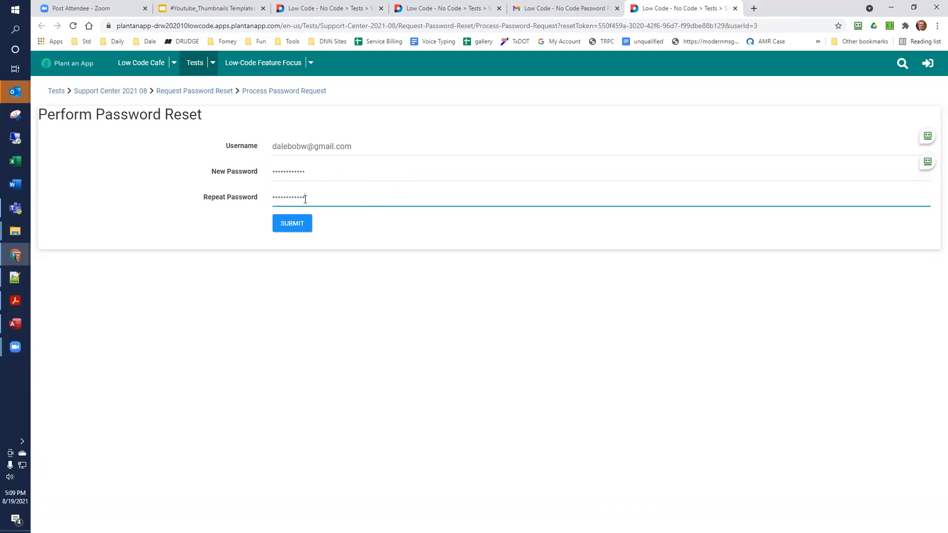
{"action": "left_click", "coordinate": [299, 224]}
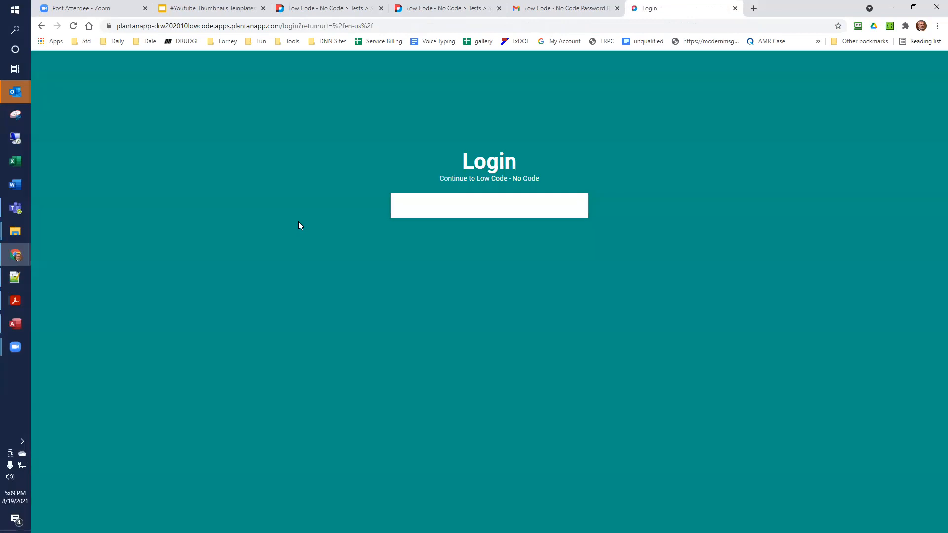
- Log in to the site with the account's e-mail and its new password
{"action": "left_click", "coordinate": [506, 235]}
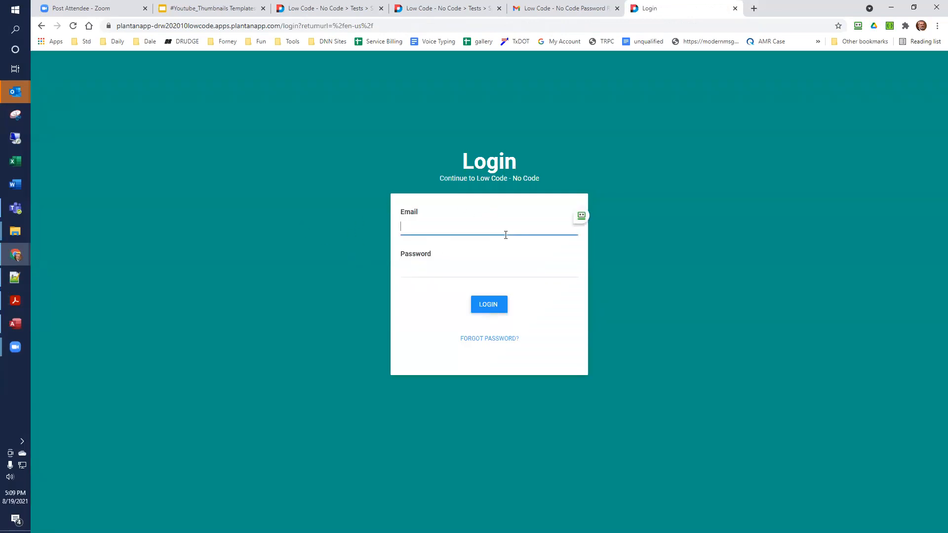
{"action": "type", "text": "•"}
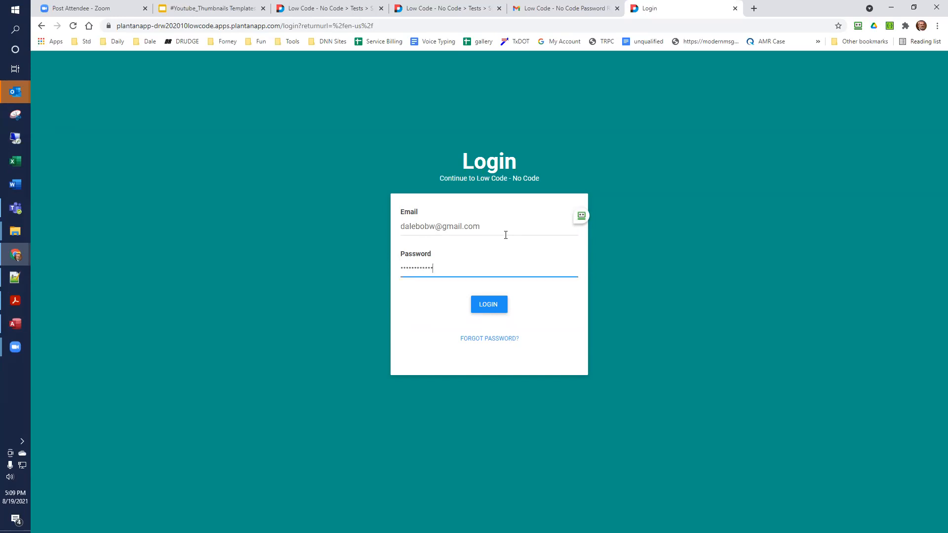
{"action": "left_click", "coordinate": [485, 302]}
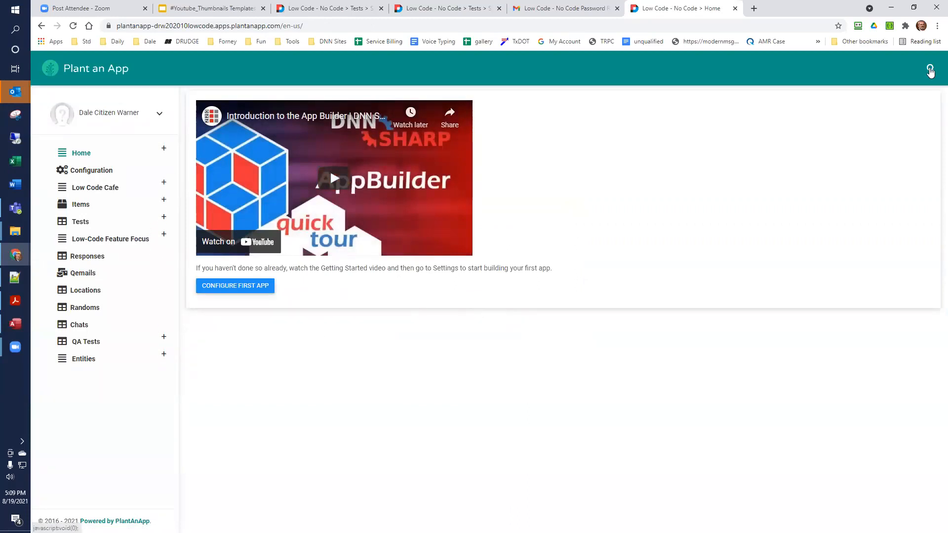
- Sign out of the test account and log back in with the saved Low Code No Code HOST login
{"action": "left_click", "coordinate": [159, 113]}
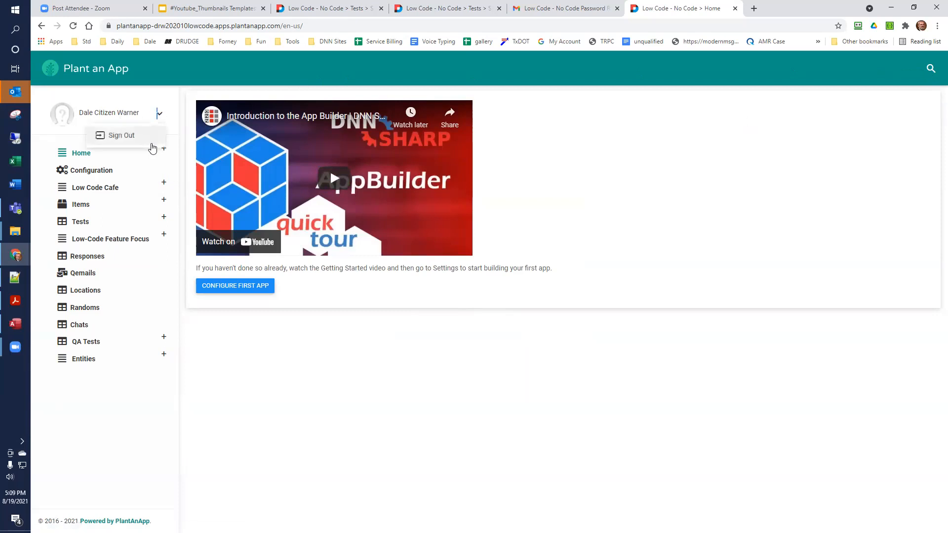
{"action": "left_click", "coordinate": [140, 136]}
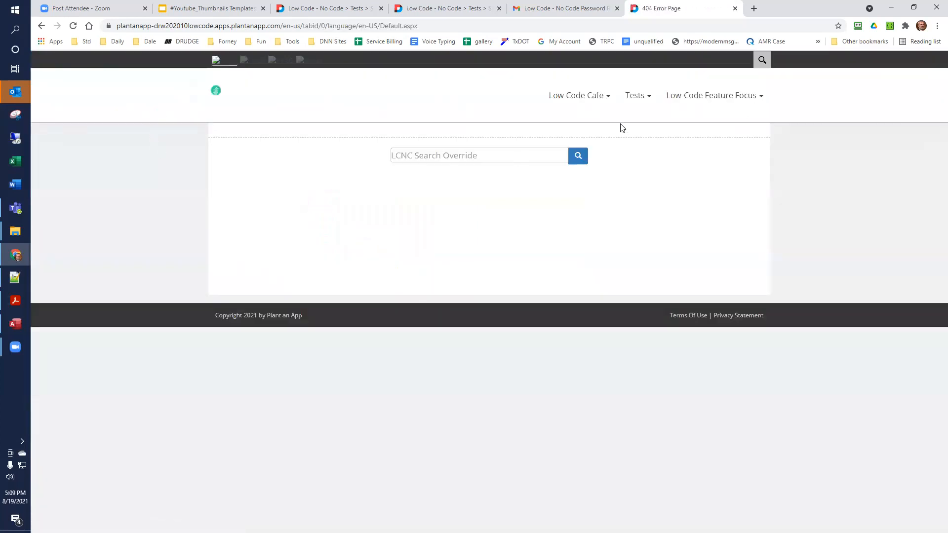
{"action": "left_click", "coordinate": [581, 96]}
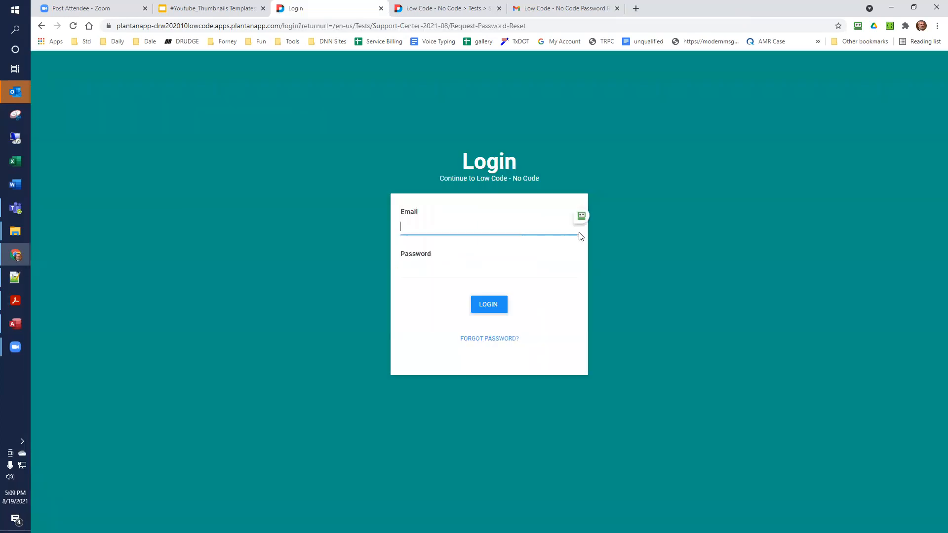
{"action": "left_click", "coordinate": [582, 217]}
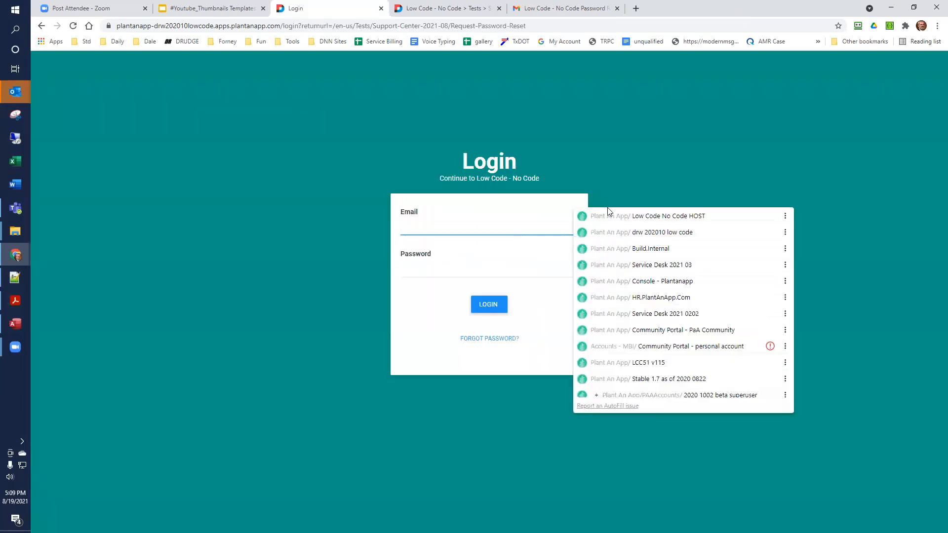
{"action": "left_click", "coordinate": [608, 216]}
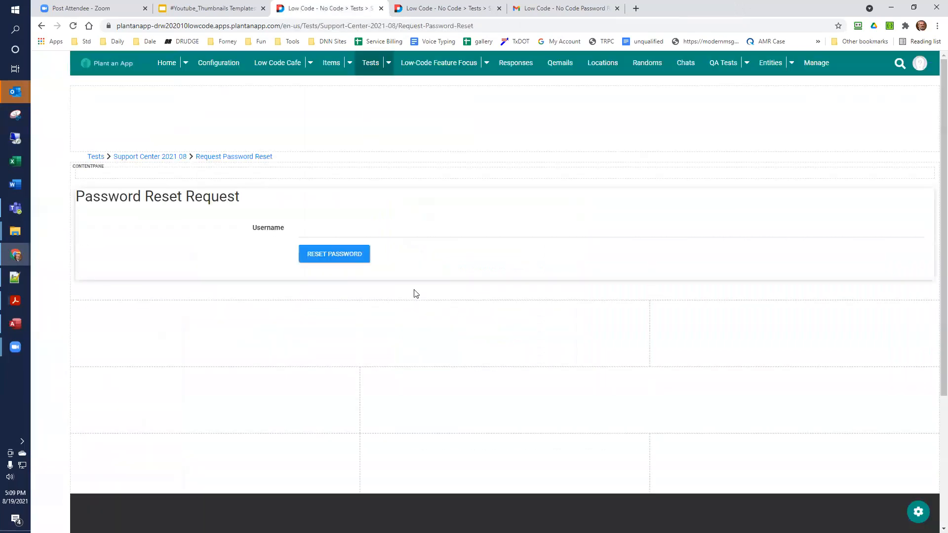
- Open the Perform Password Reset form's configuration and examine the RepeatPassword field's settings, including Confirmation Of
{"action": "left_click", "coordinate": [340, 267]}
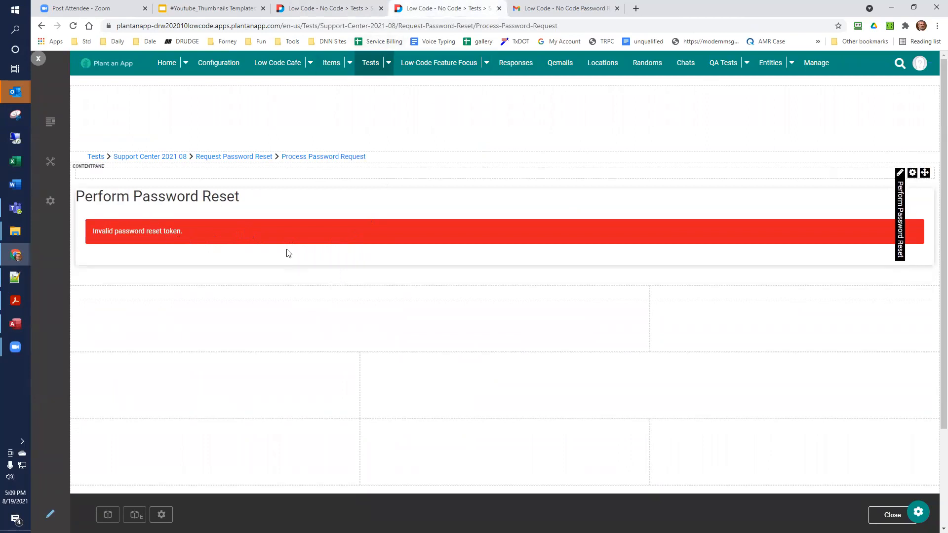
{"action": "mouse_move", "coordinate": [912, 173]}
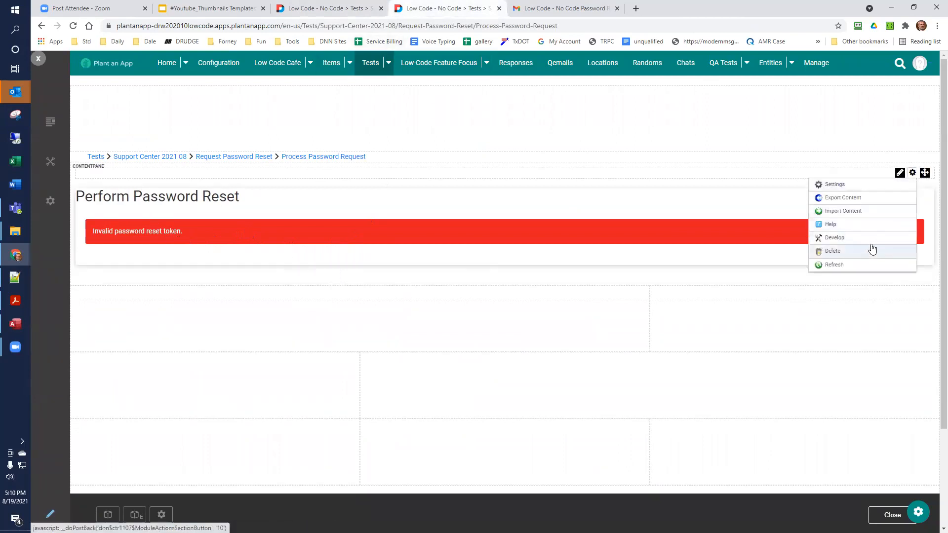
{"action": "left_click", "coordinate": [858, 198]}
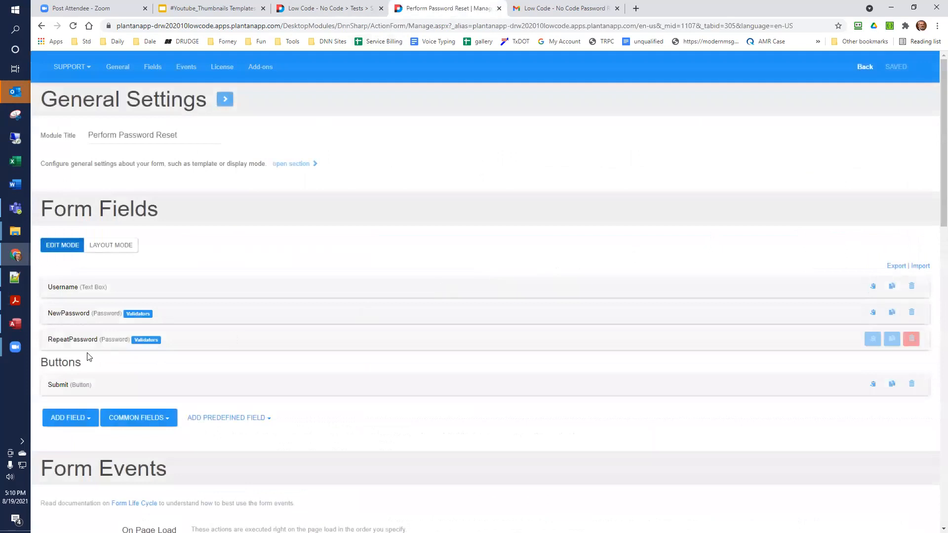
{"action": "left_click", "coordinate": [84, 341]}
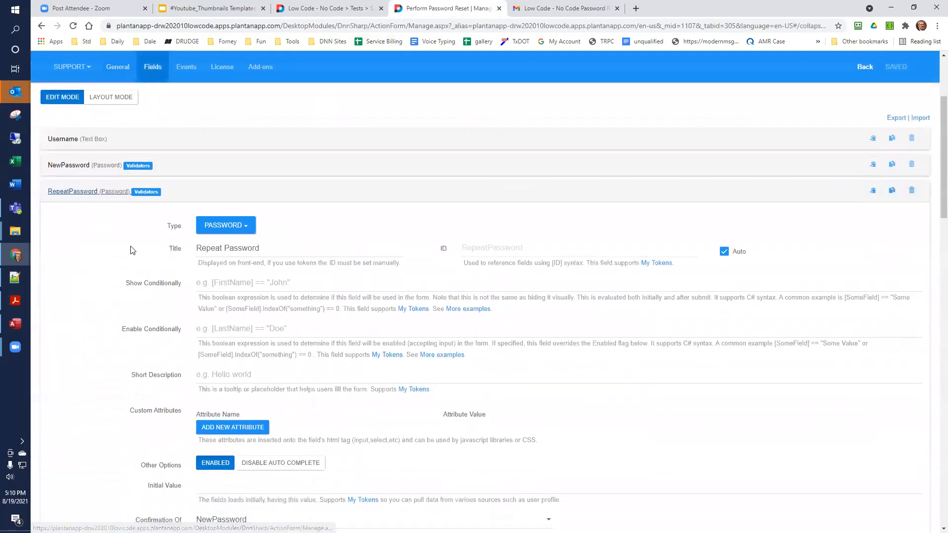
{"action": "scroll", "coordinate": [129, 247], "scroll_direction": "down", "scroll_amount": 2}
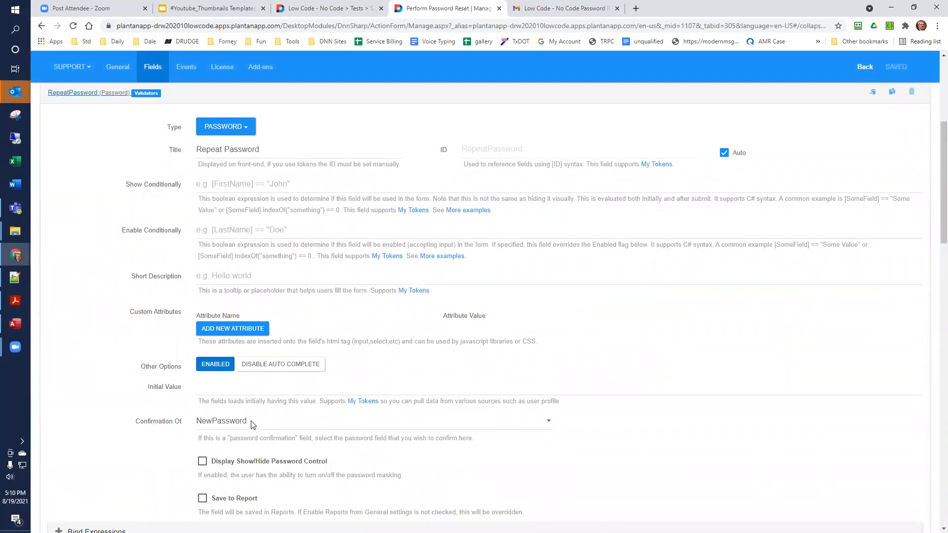
{"action": "scroll", "coordinate": [252, 425], "scroll_direction": "up", "scroll_amount": 4}
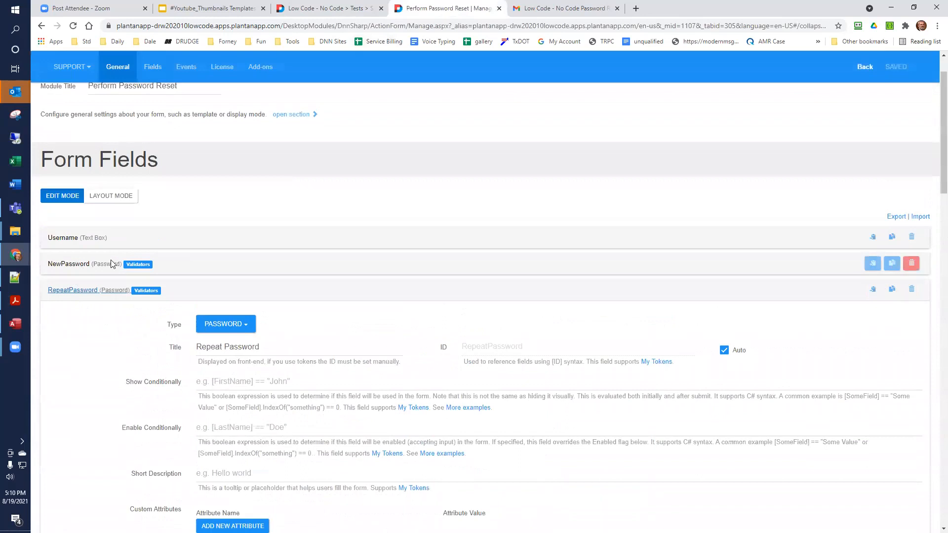
{"action": "scroll", "coordinate": [106, 343], "scroll_direction": "down", "scroll_amount": 1}
{"action": "scroll", "coordinate": [106, 345], "scroll_direction": "down", "scroll_amount": 6}
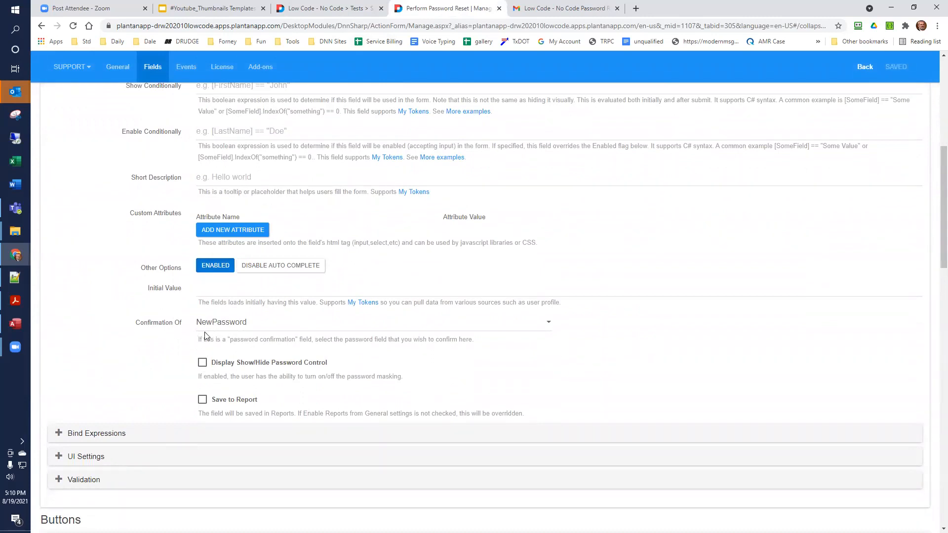
{"action": "scroll", "coordinate": [182, 305], "scroll_direction": "up", "scroll_amount": 3}
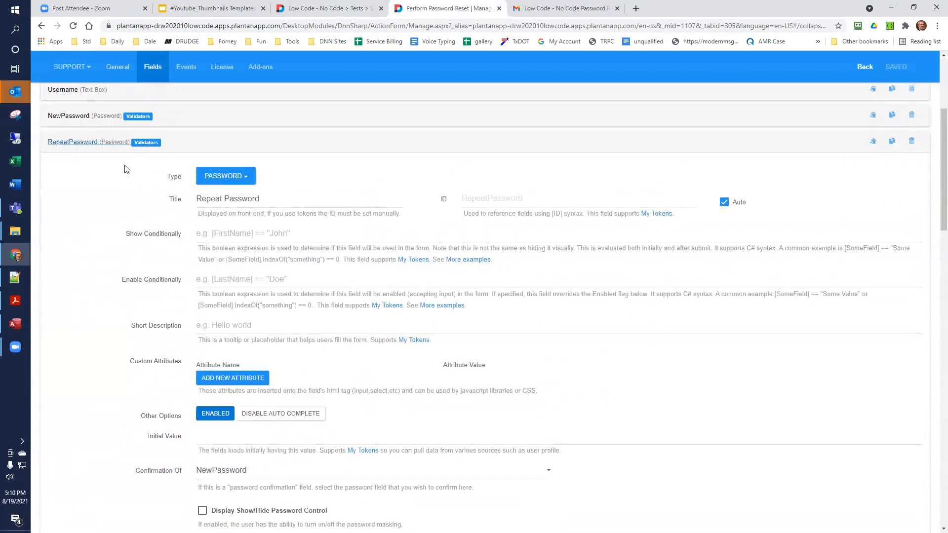